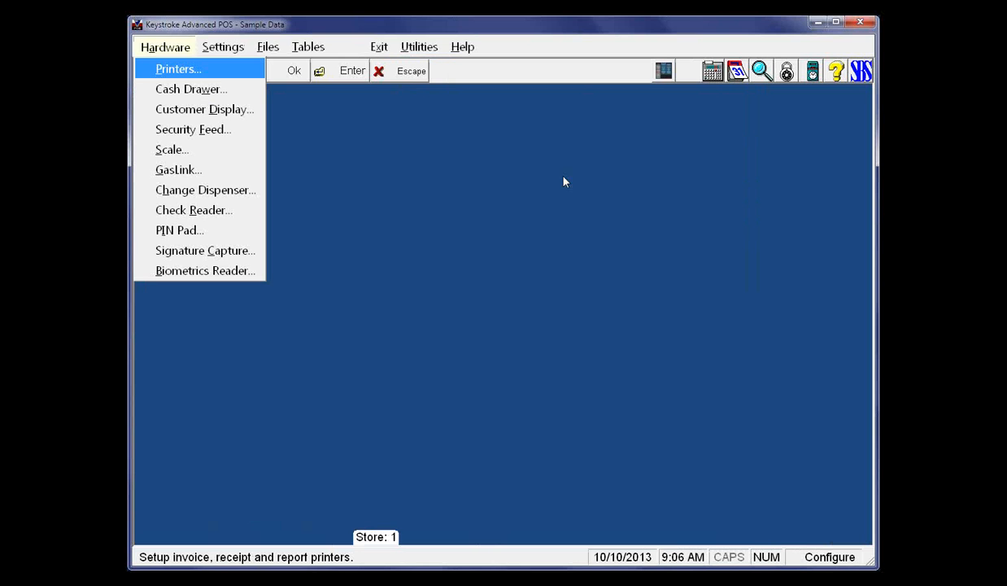
Open the PIN pad hardware setup and set the PIN pad type to None
key(i)
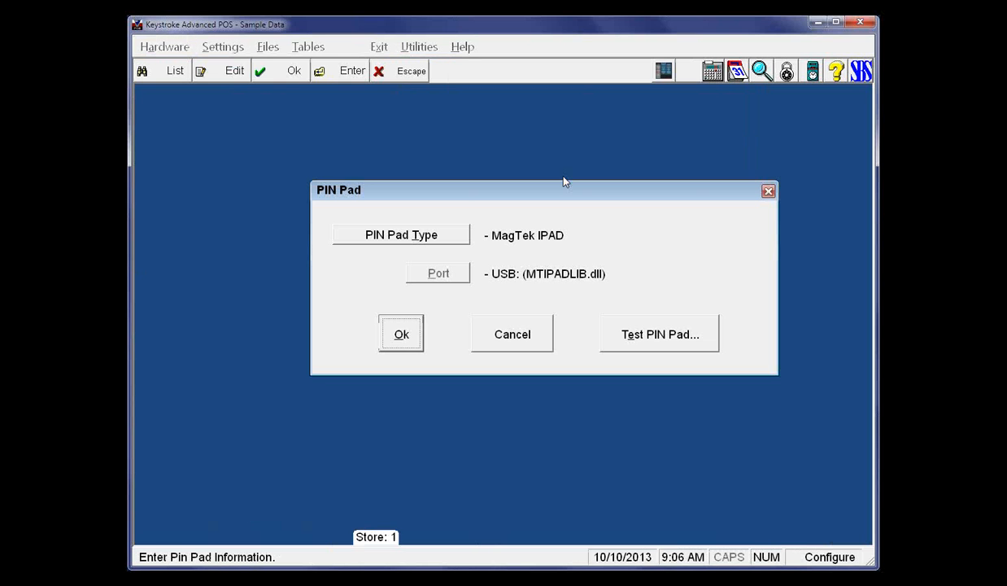
key(t)
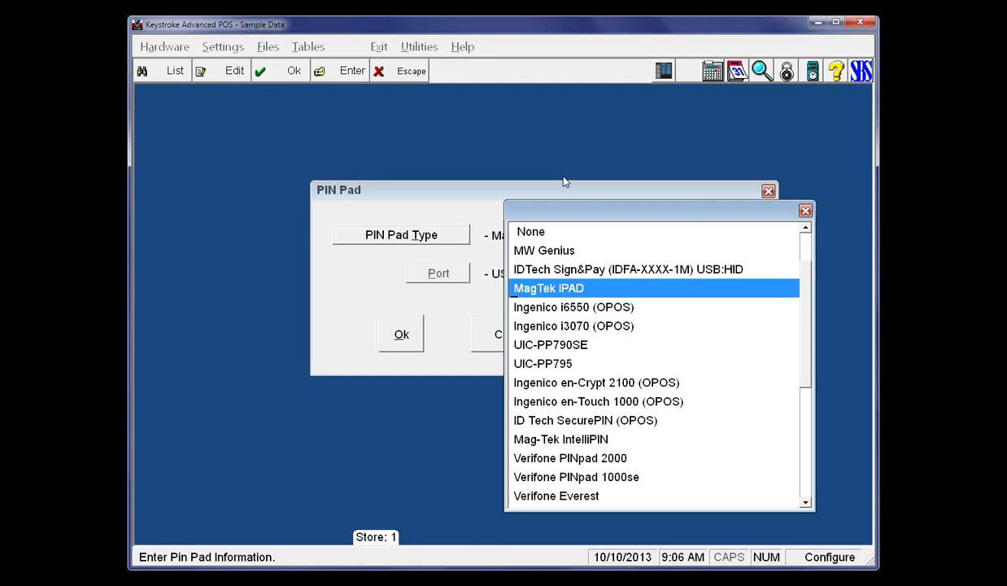
key(Up)
key(Up)
key(Up)
key(Return)
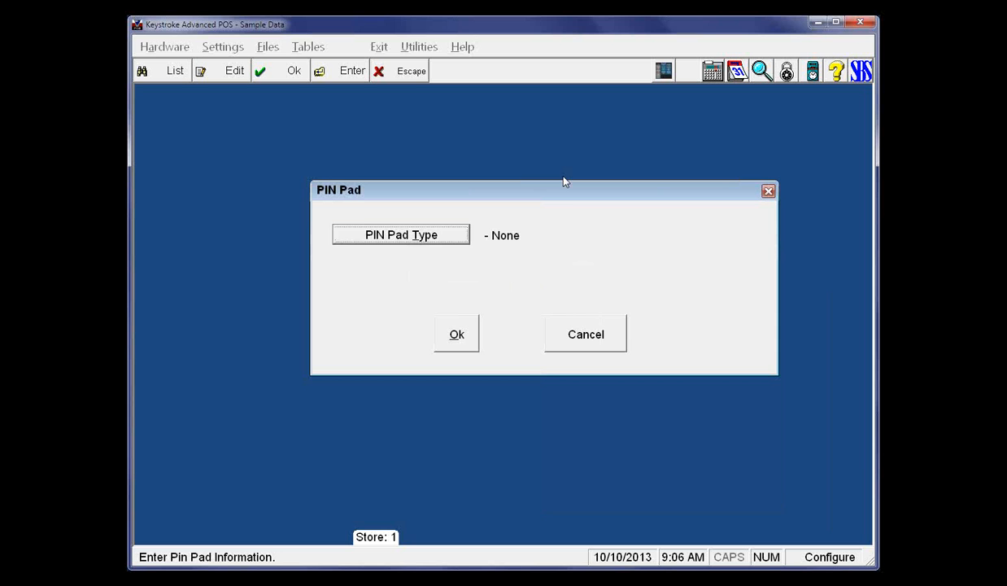
Choose MagTek IPAD as the PIN pad type
key(t)
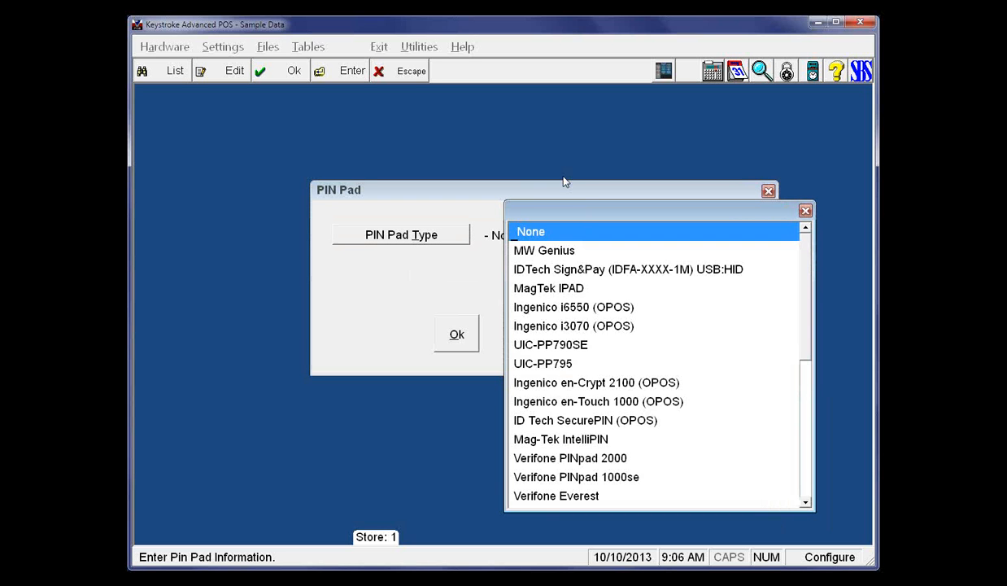
key(Down)
key(Down)
key(Down)
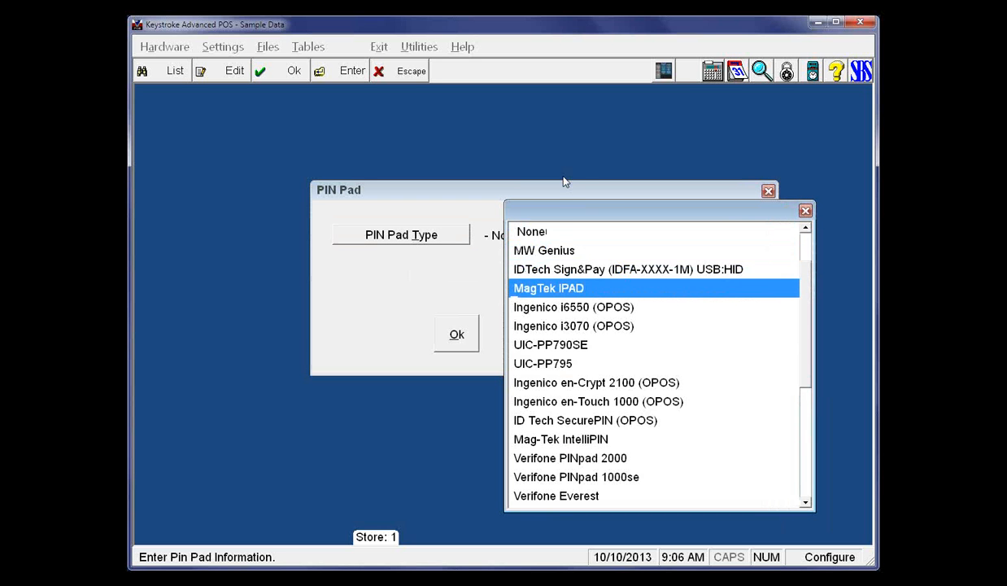
key(Return)
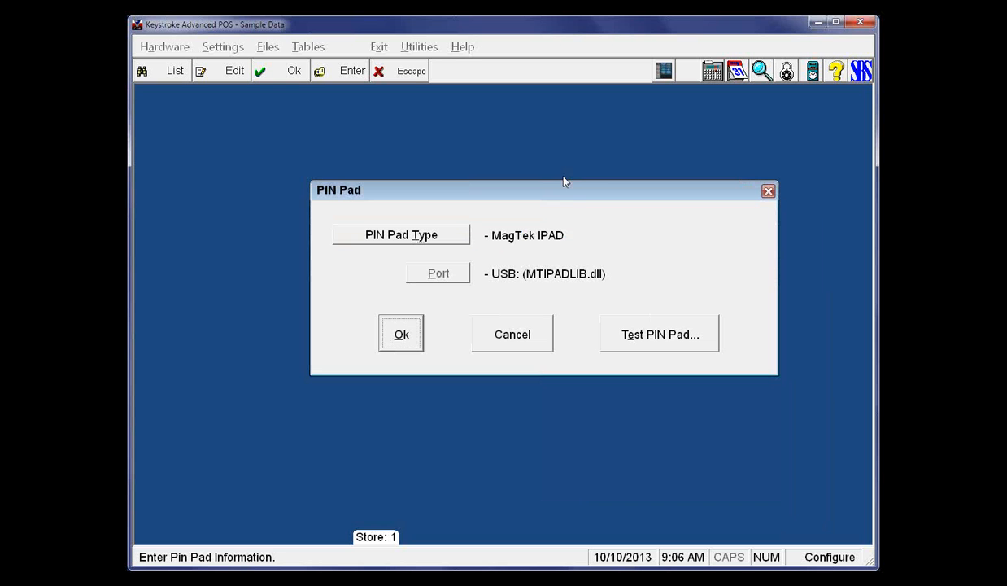
Start the PIN pad test and run the device connection test on the MagTek IPAD over USB
key(Tab)
key(Tab)
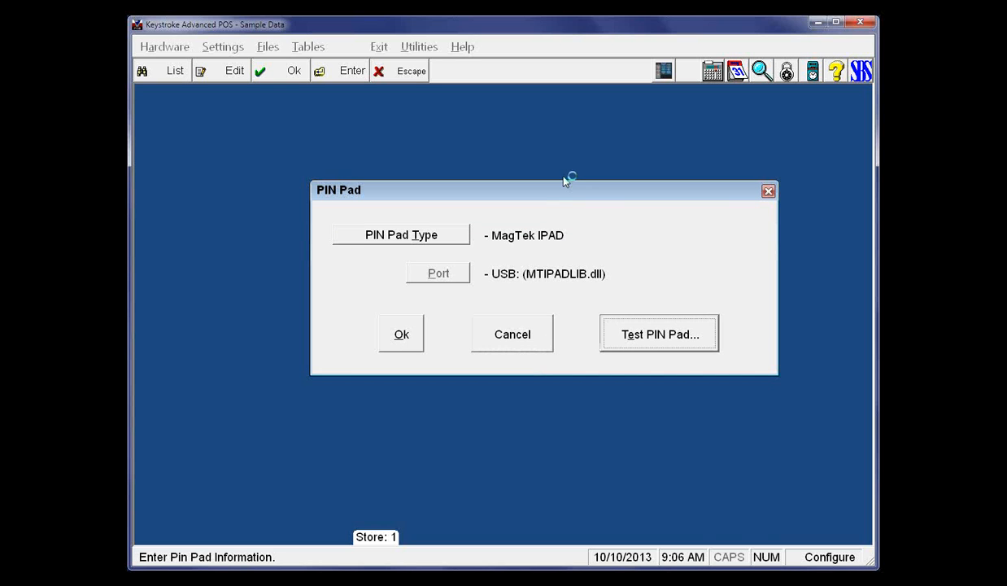
key(Return)
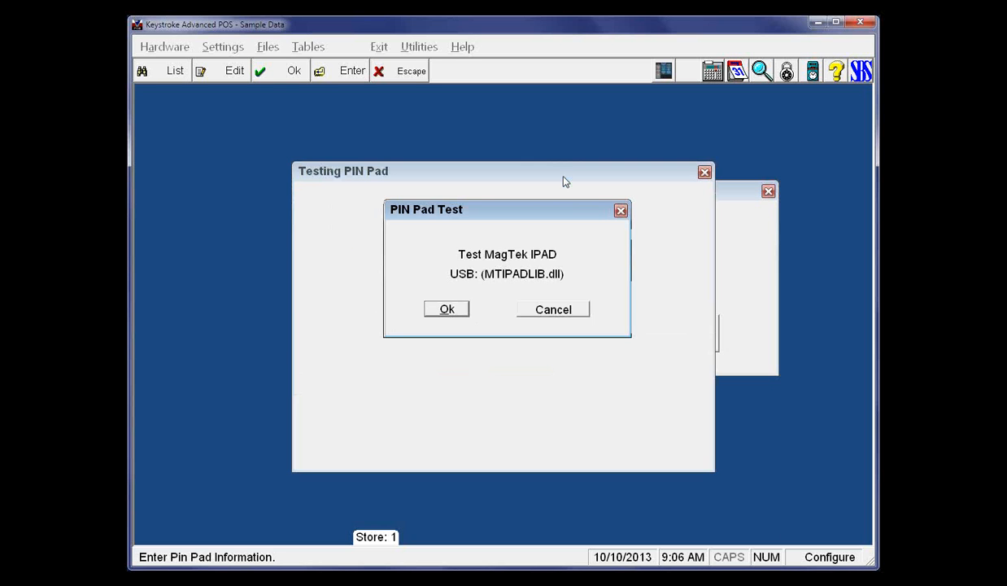
key(Return)
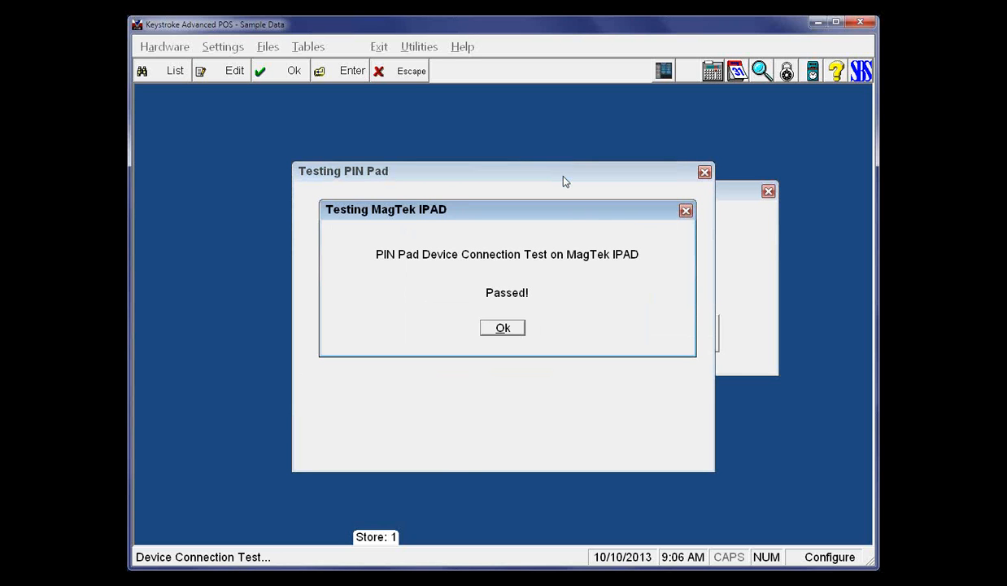
key(Return)
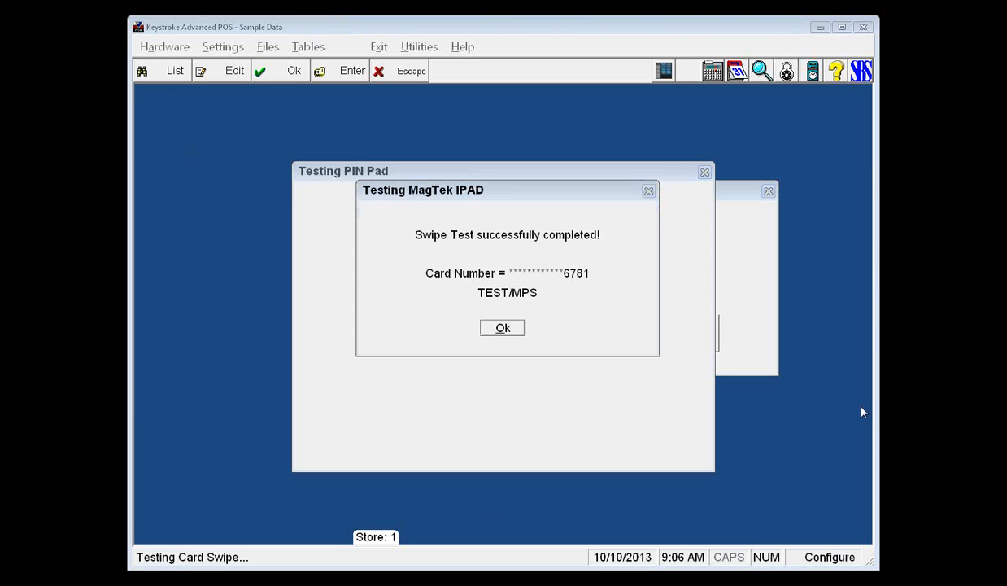
Step through the card swipe, manual entry and PIN entry tests, and accept the PIN pad setup
click(493, 329)
click(494, 328)
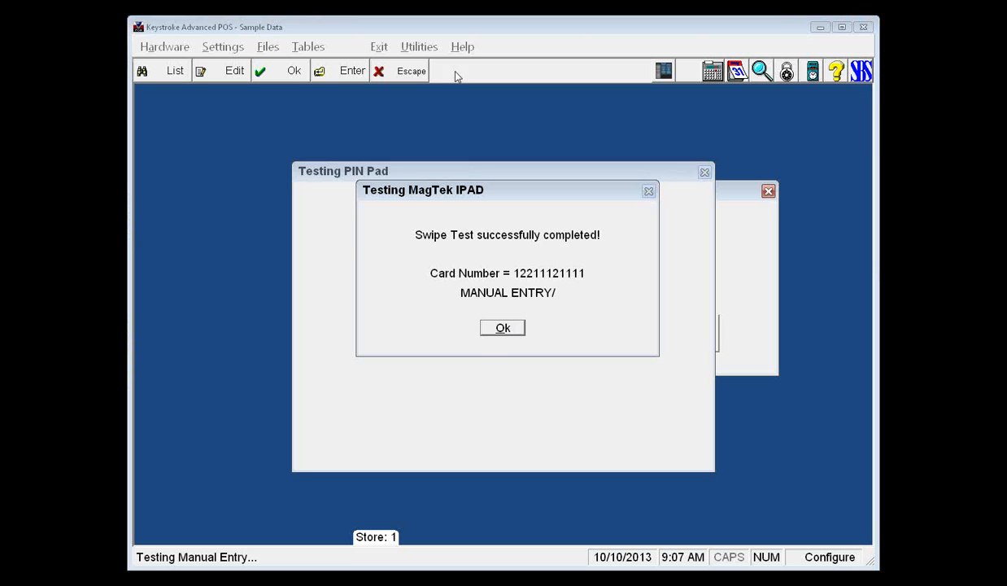
click(490, 328)
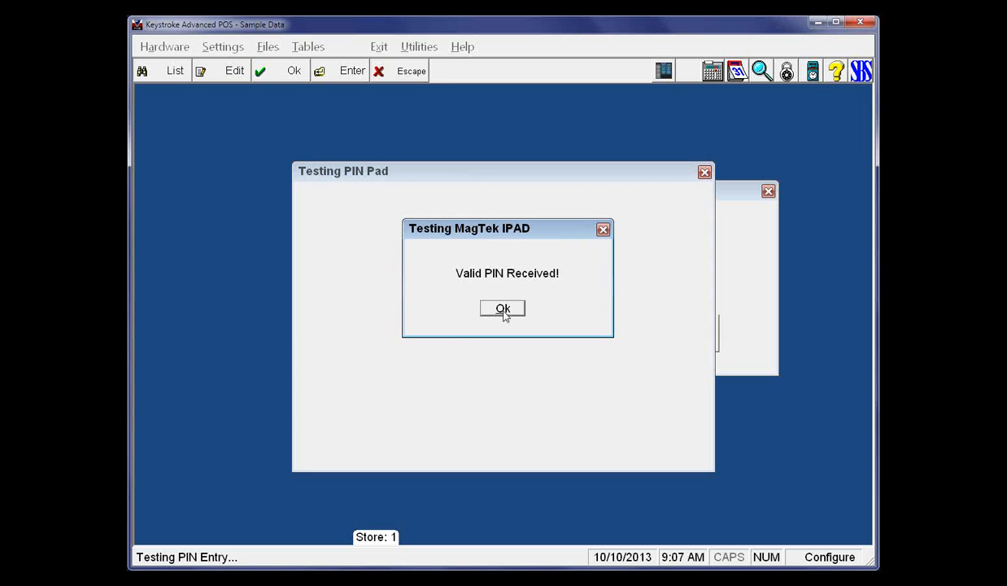
click(502, 310)
click(503, 314)
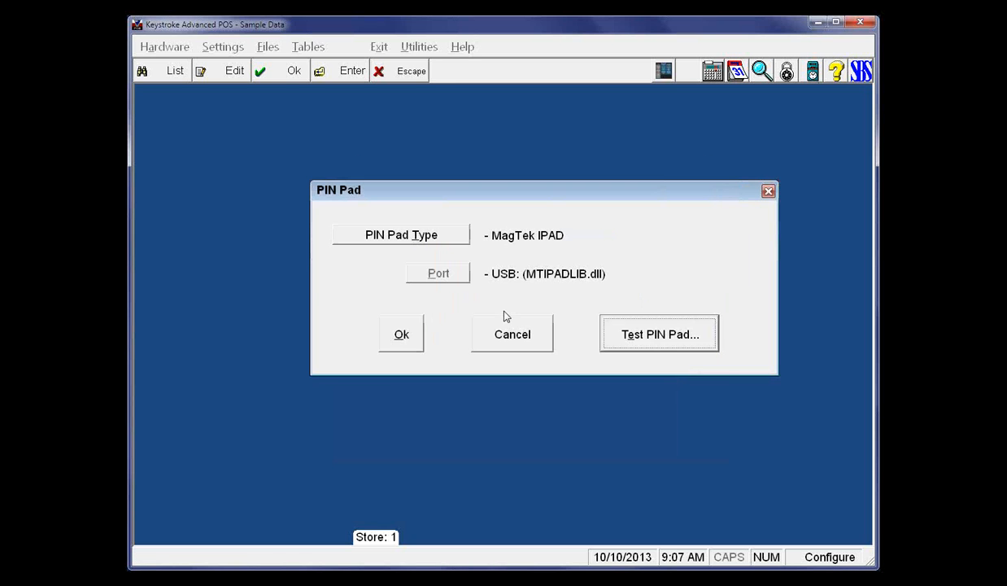
click(407, 334)
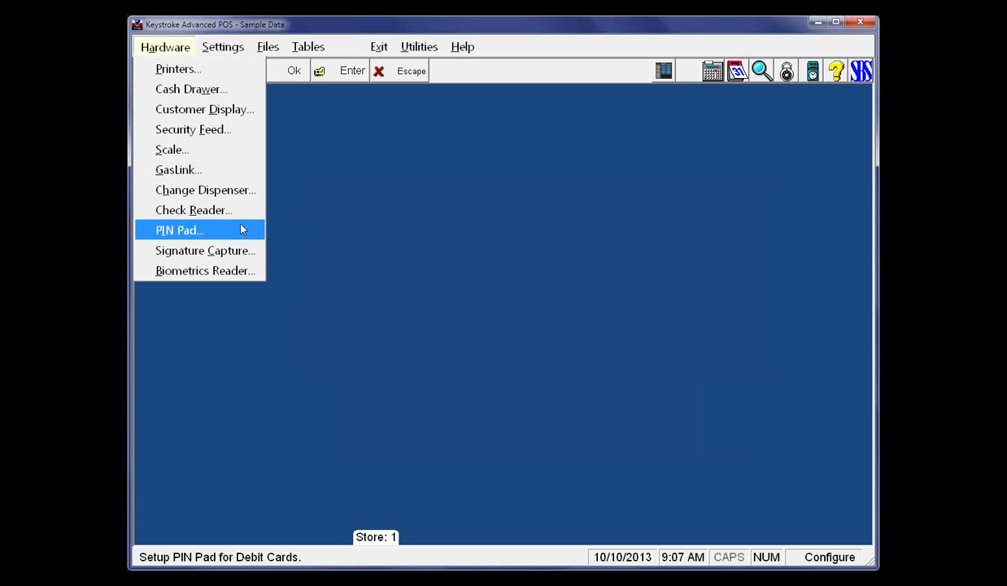
Set the signature capture type to MagTek IPAD SC and accept the signature capture setup
click(212, 250)
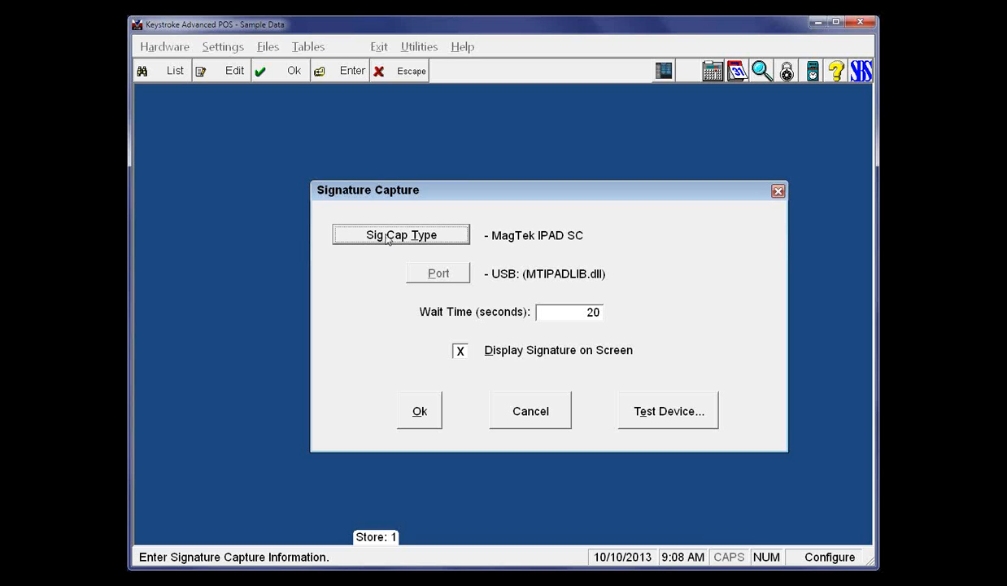
click(388, 236)
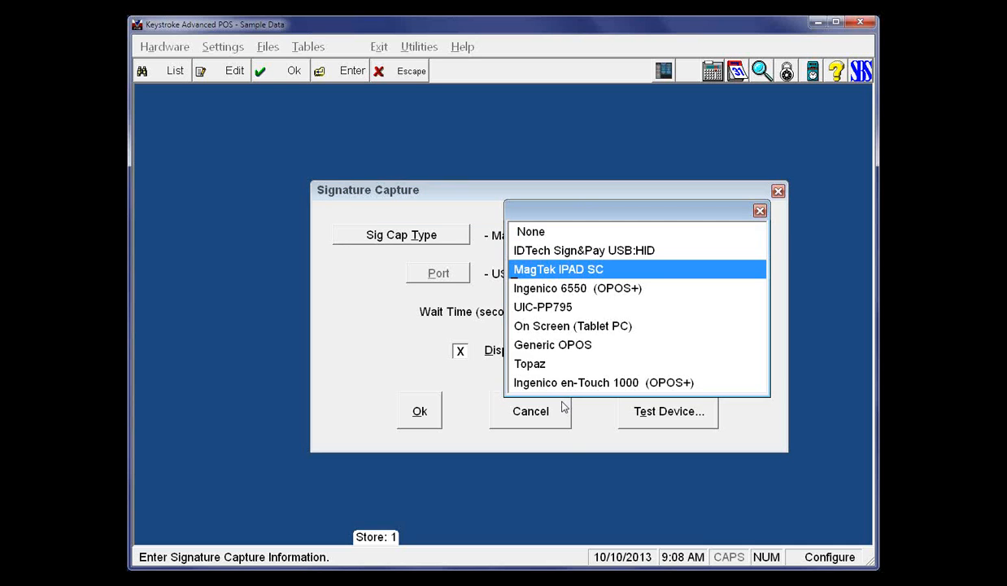
key(Return)
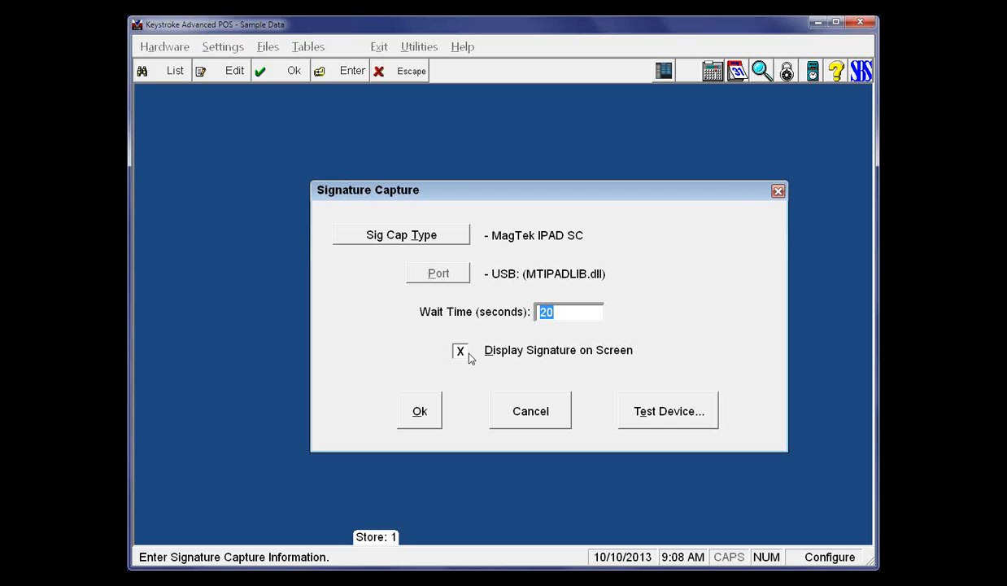
click(421, 411)
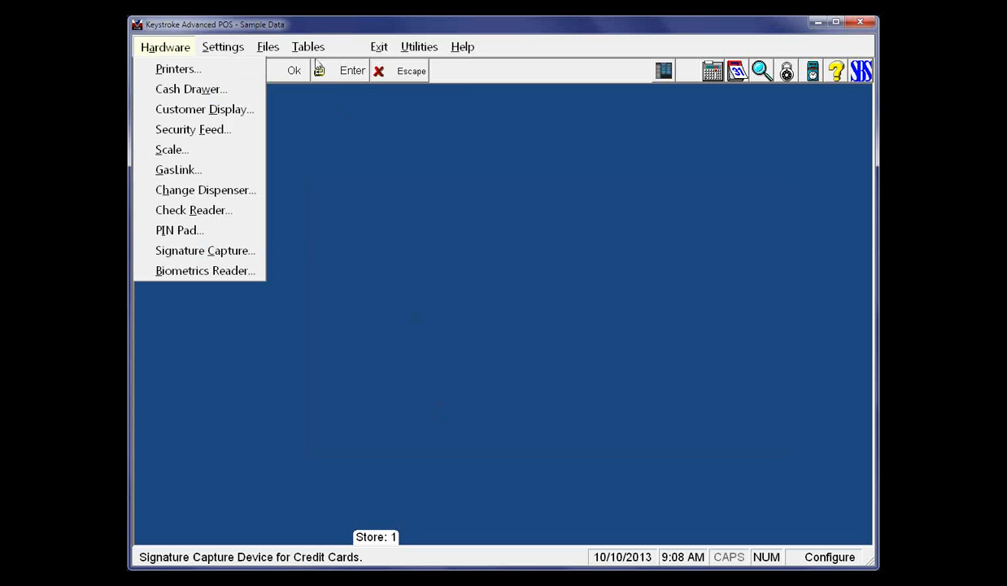
Open the Visa/MC sales payment type and bring up the setup of its KPCredit authorization method
click(314, 51)
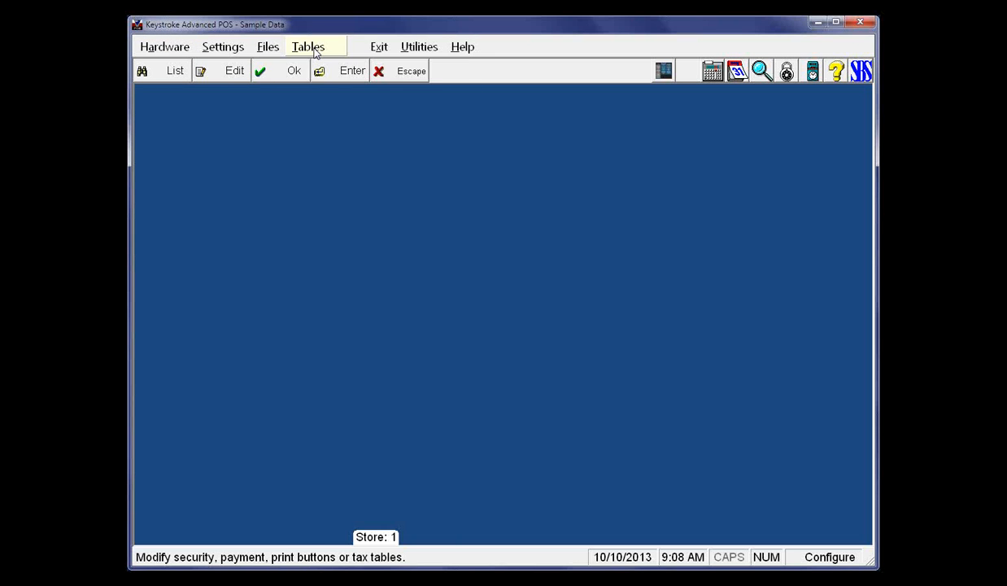
click(314, 50)
click(318, 87)
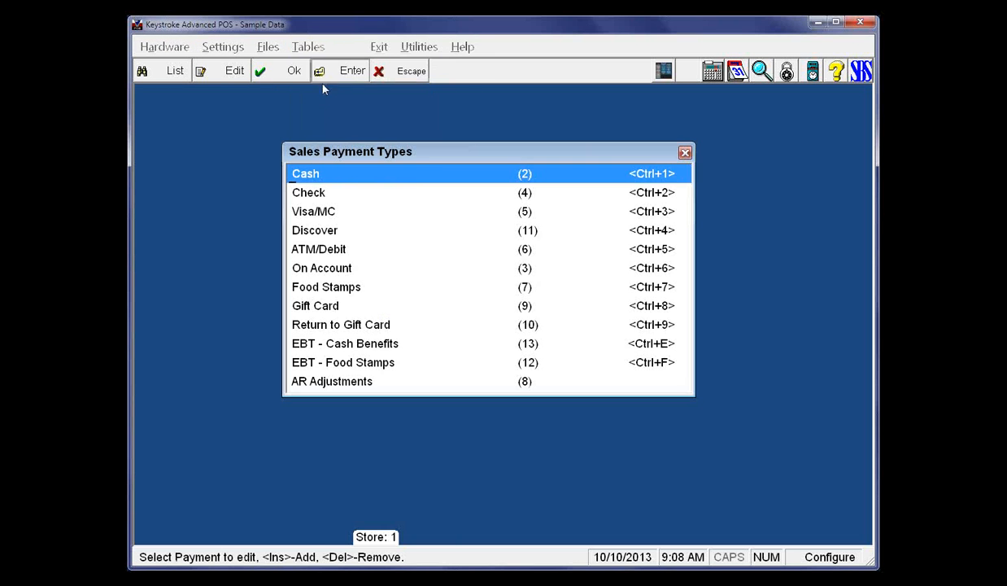
click(313, 213)
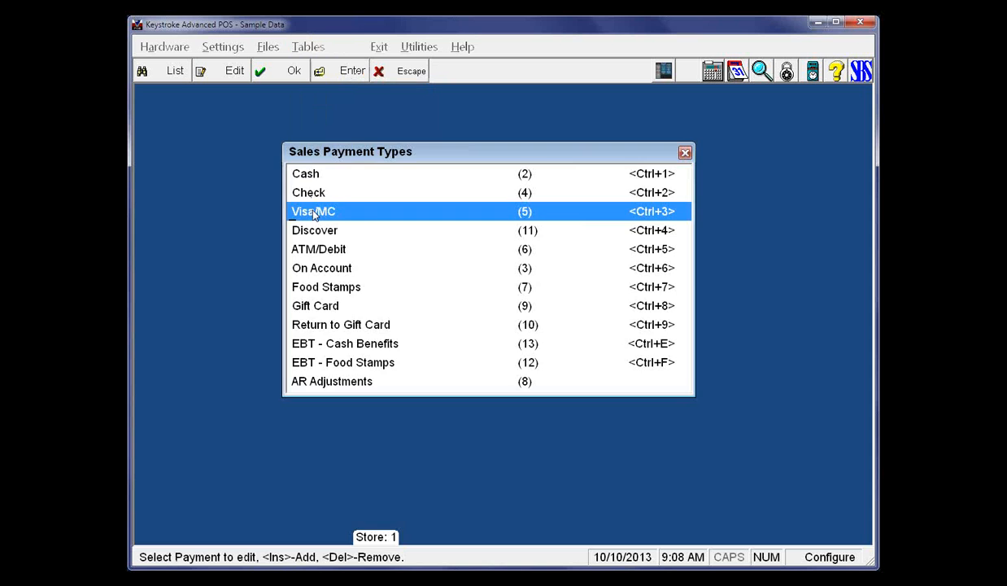
double_click(314, 213)
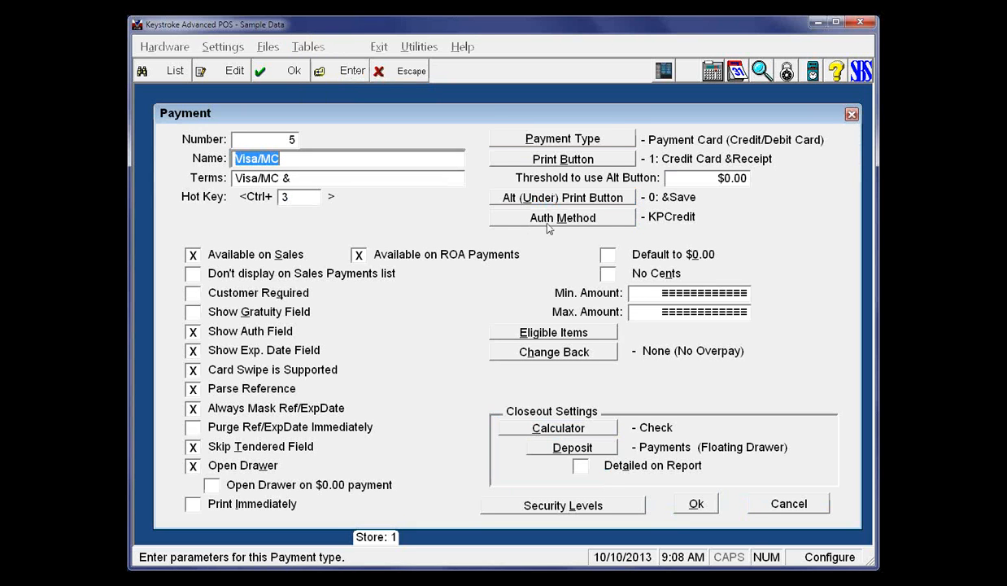
click(550, 221)
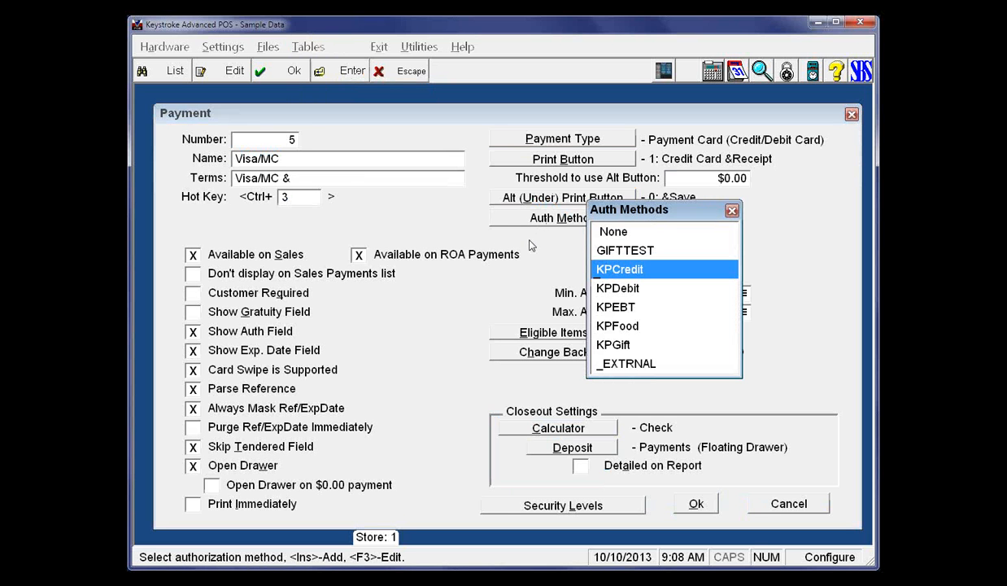
key(Return)
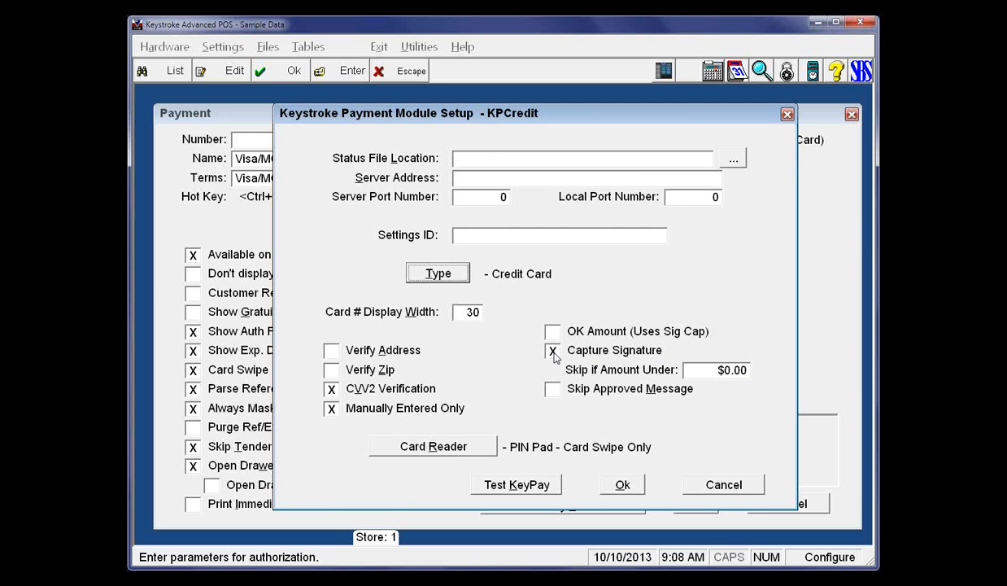
Set the KPCredit card reader to PIN Pad - Card Swipe Only, accept the setup and leave the Visa/MC payment
click(443, 450)
click(556, 442)
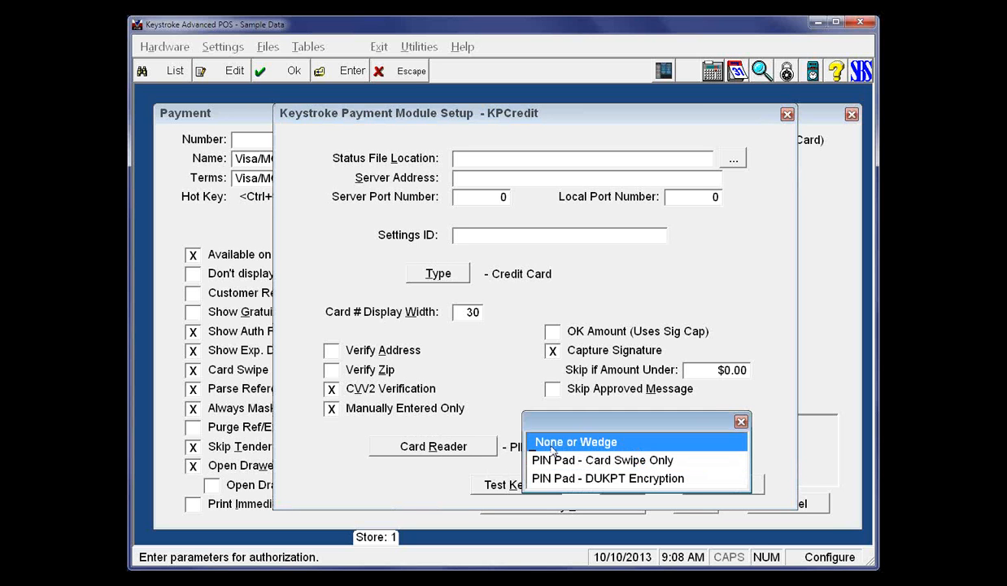
click(553, 461)
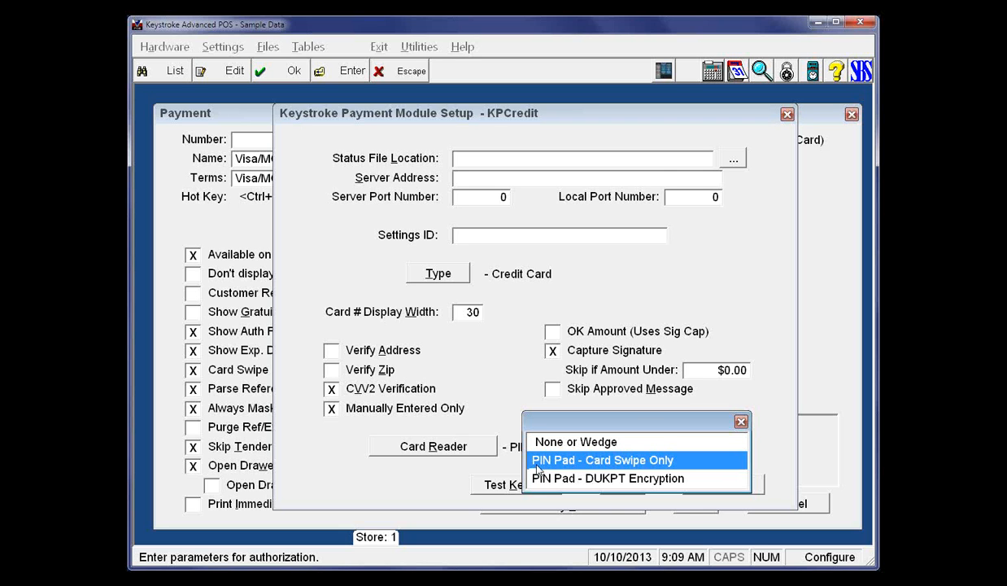
double_click(519, 456)
click(618, 485)
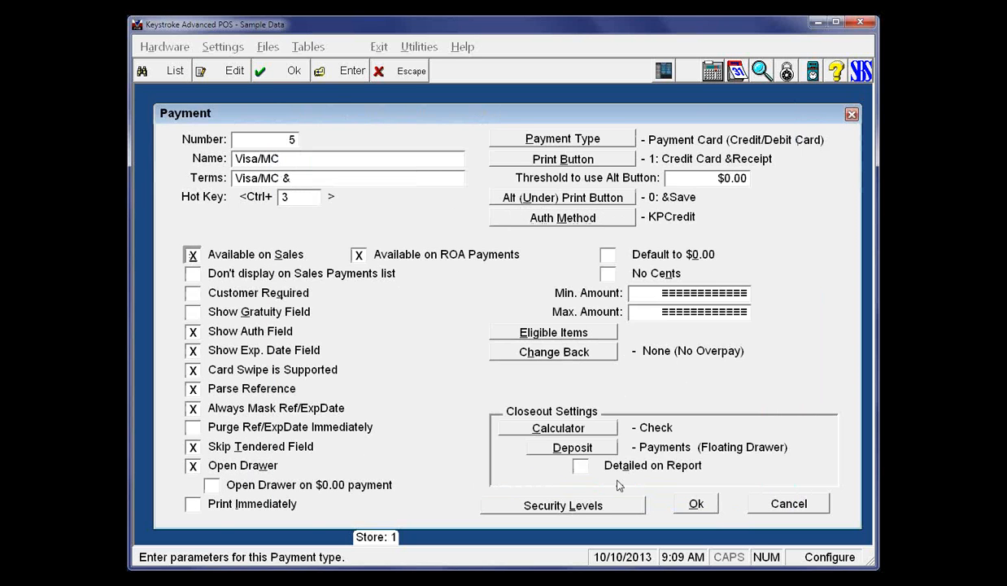
key(Escape)
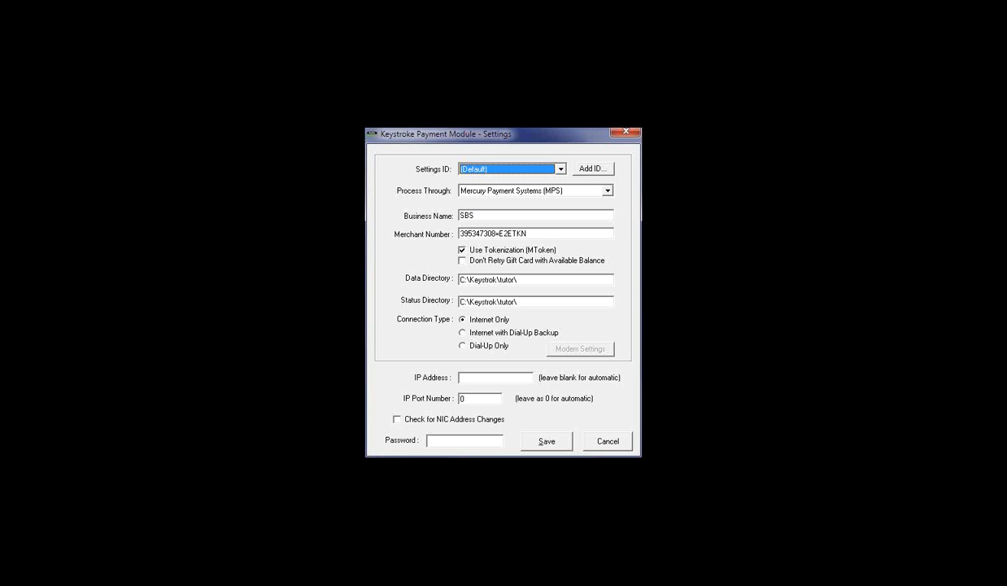
Examine the processors offered under Process Through in the Keystroke Payment Module settings
click(607, 192)
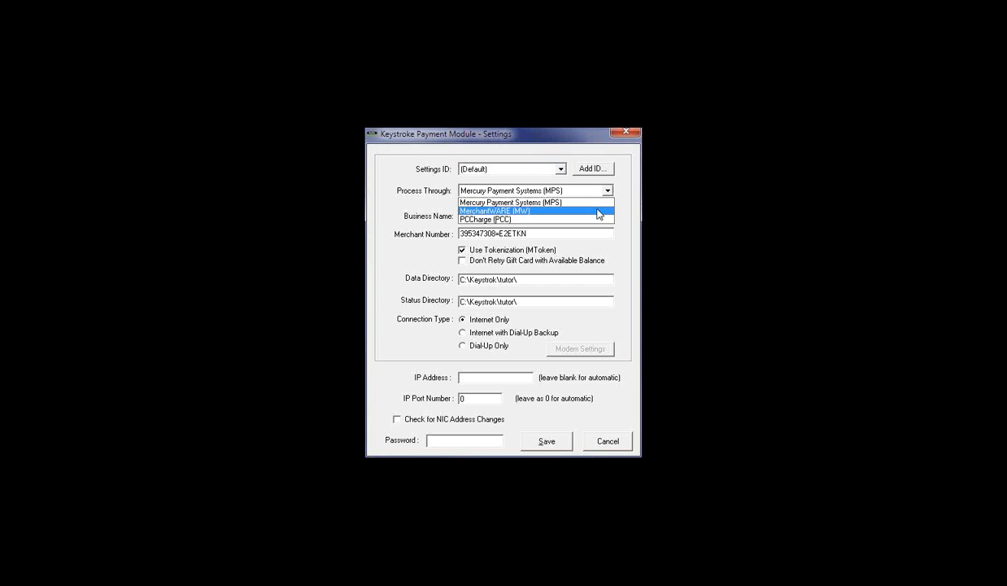
click(595, 195)
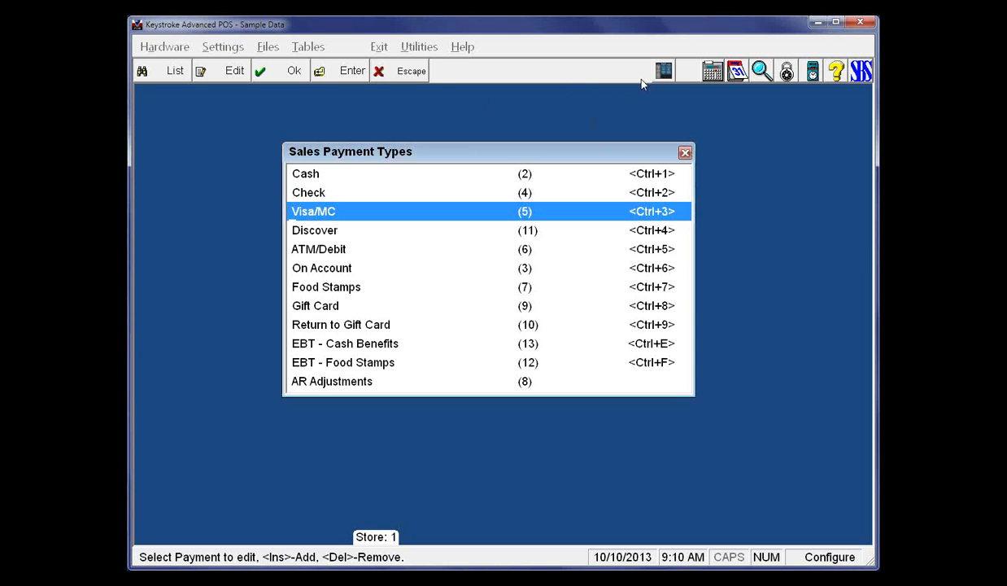
Close the sales payment types list in Keystroke Advanced POS and switch to the Sales Manager module
key(Escape)
key(Return)
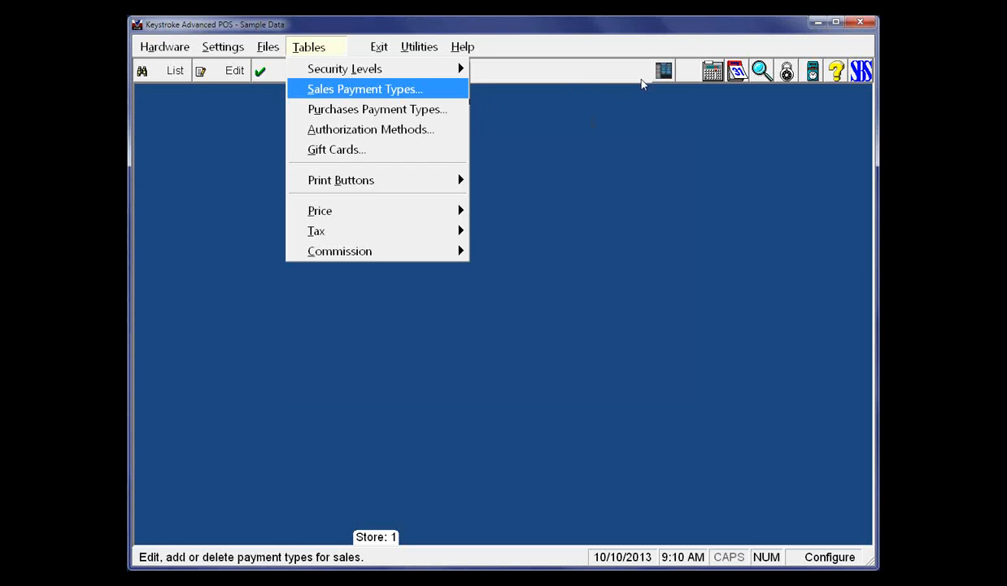
key(Escape)
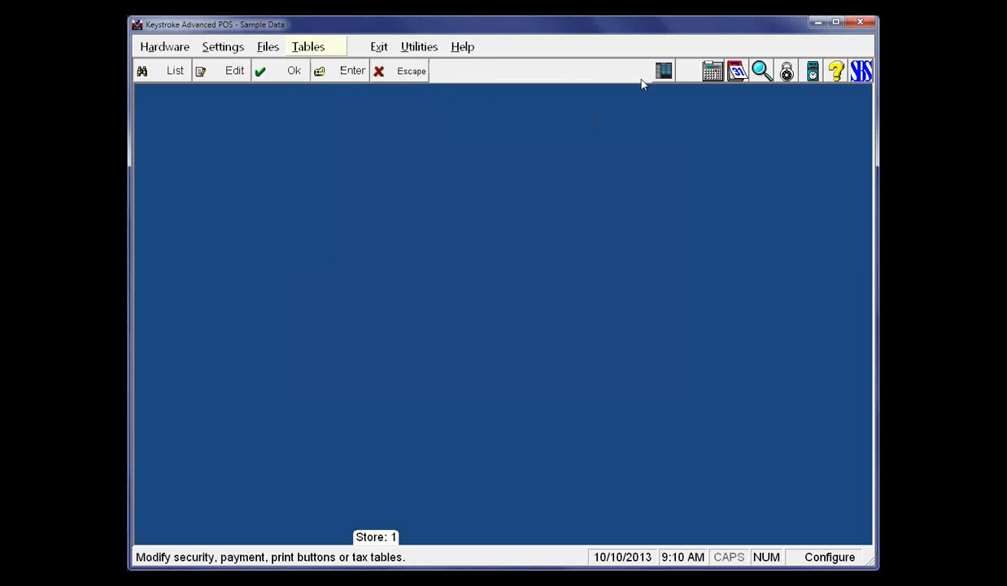
click(668, 77)
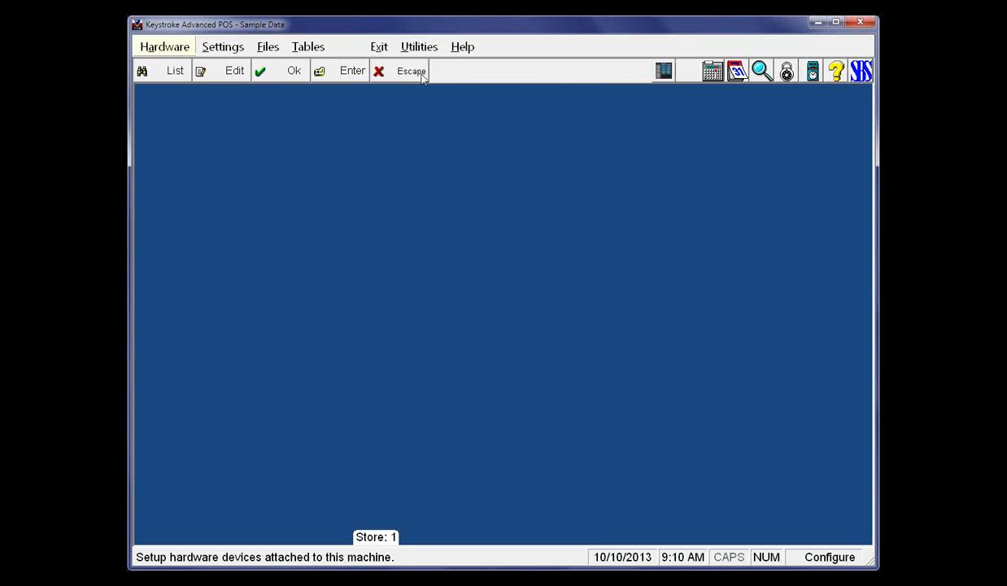
click(380, 49)
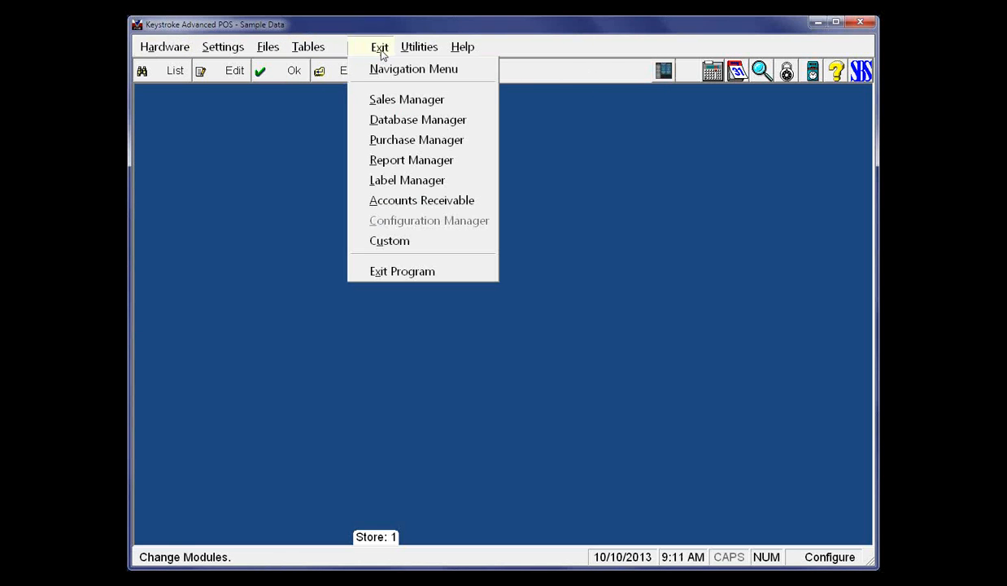
click(376, 98)
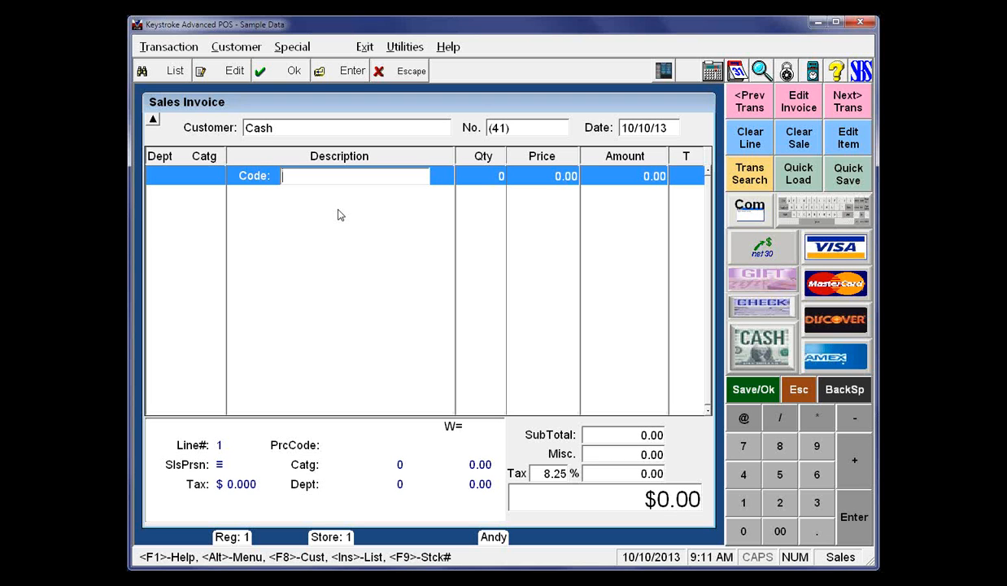
Add item code 3, Golf Tees - 10 pk, to the sales invoice with quantity 1 at a price of 1.00
text(3)
key(Return)
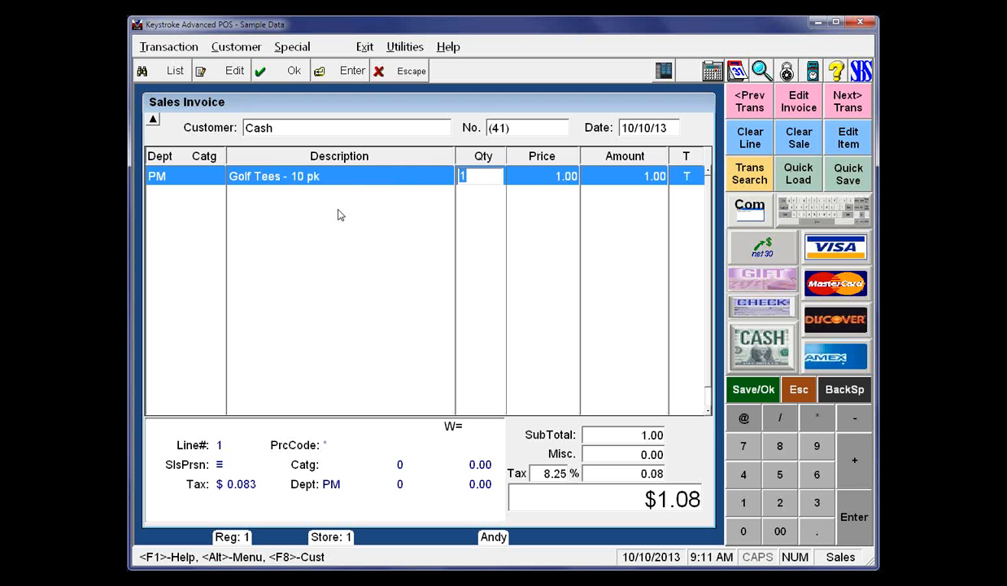
key(Return)
Complete the sale with a Visa/MC payment, acknowledging the card authorization and the captured signature
key(Return)
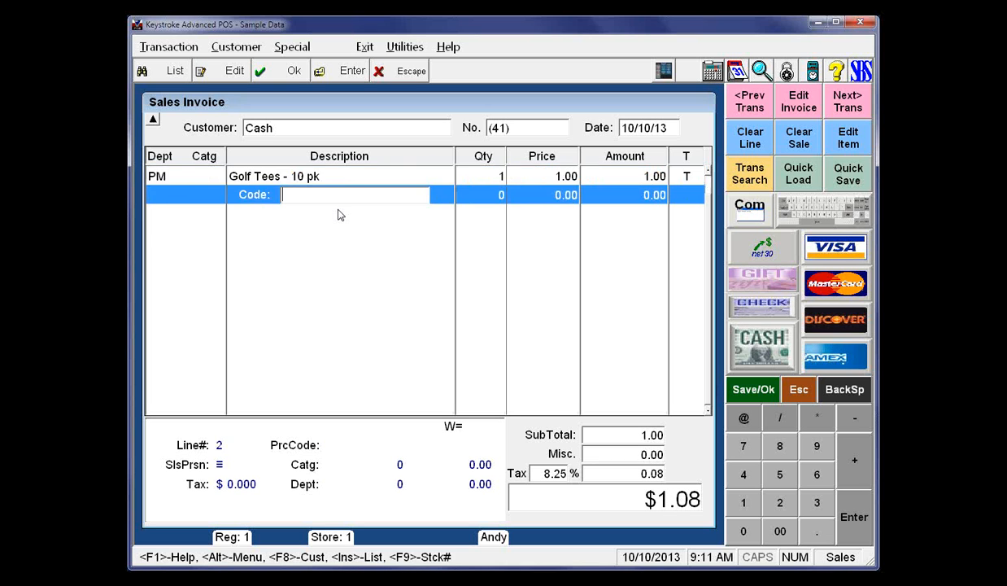
key(Return)
key(Down)
key(Down)
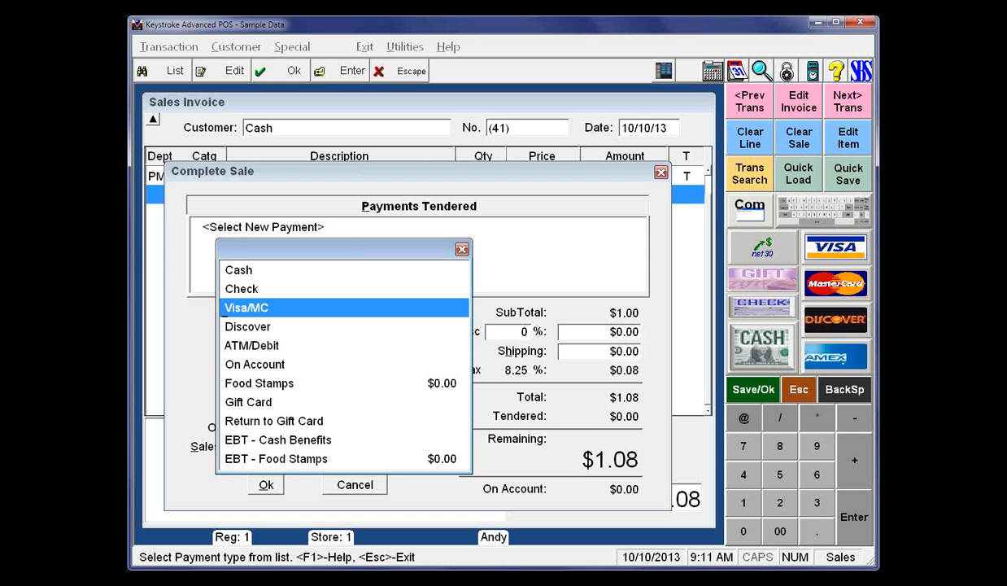
key(Return)
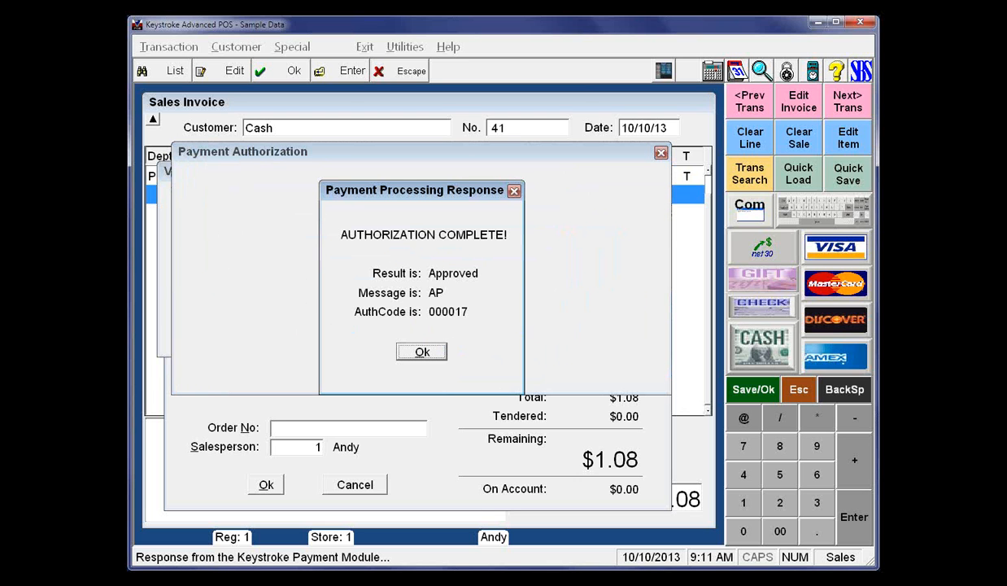
click(422, 351)
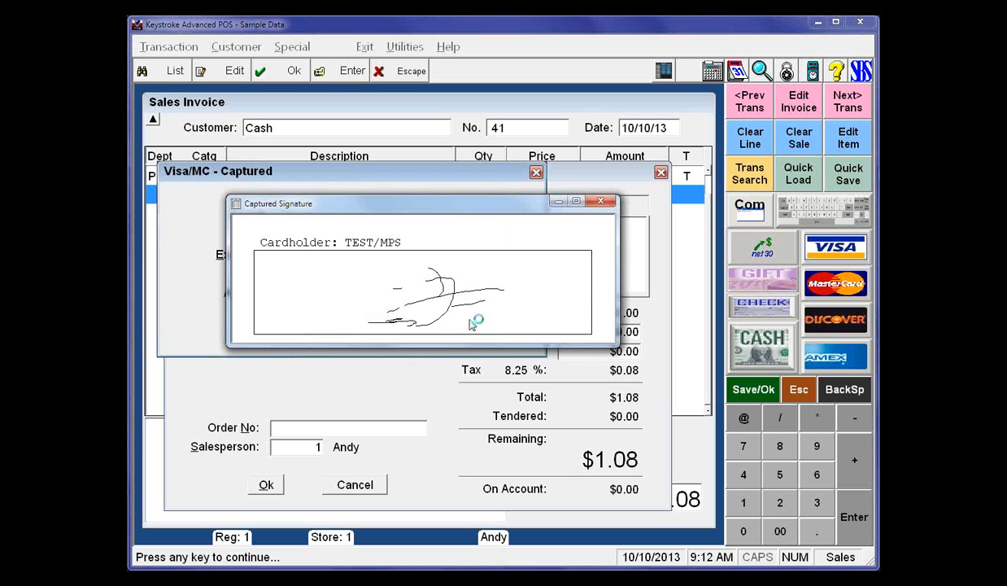
click(602, 202)
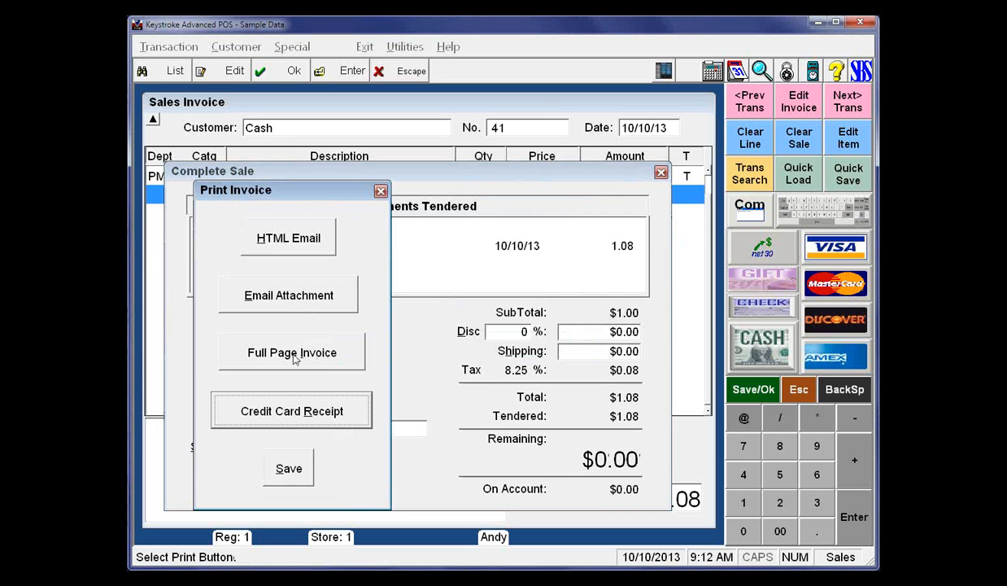
Output the sale as a full page invoice, check the signature on it, and switch to the PowerPoint slide show
click(295, 355)
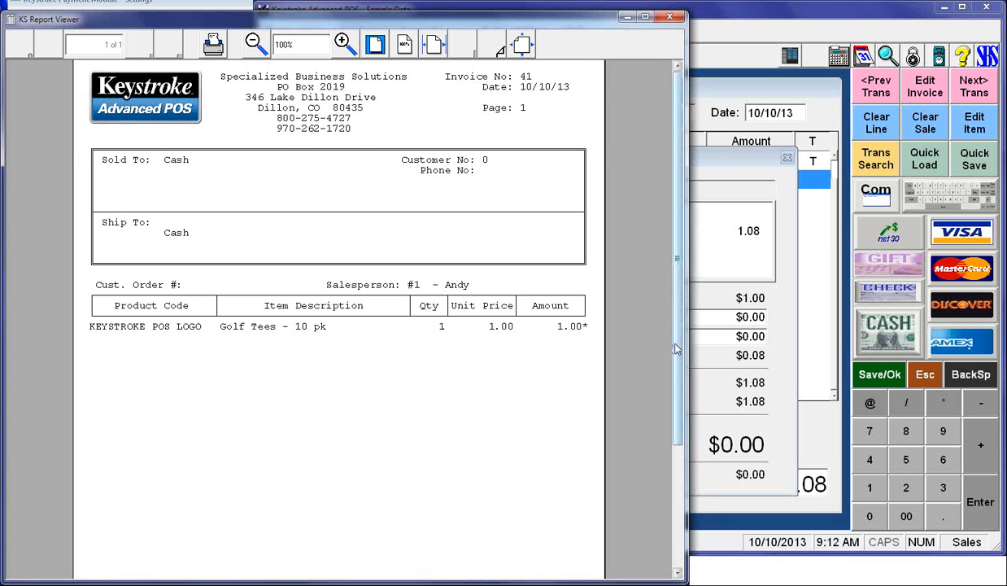
scroll(655, 479, down, 3)
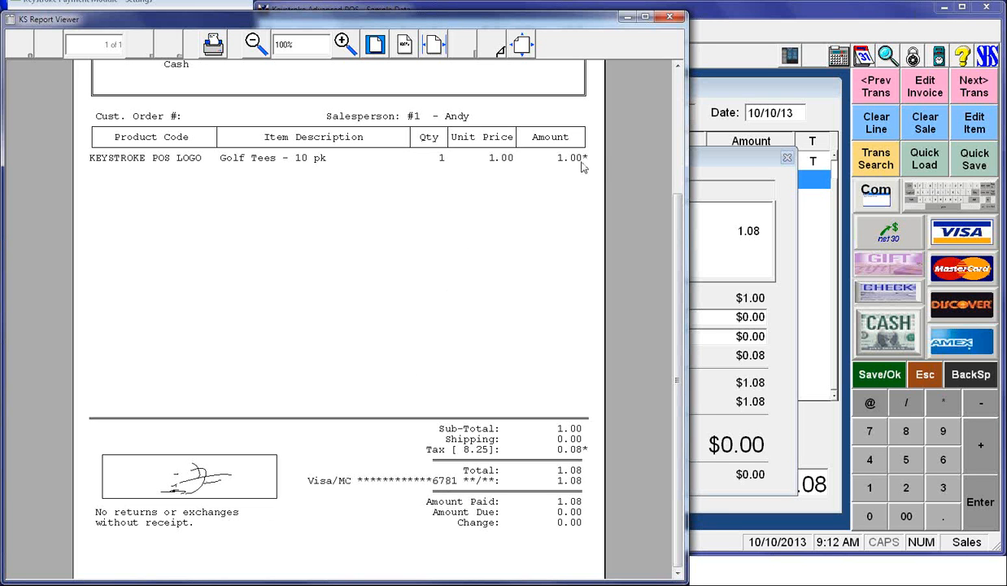
click(674, 23)
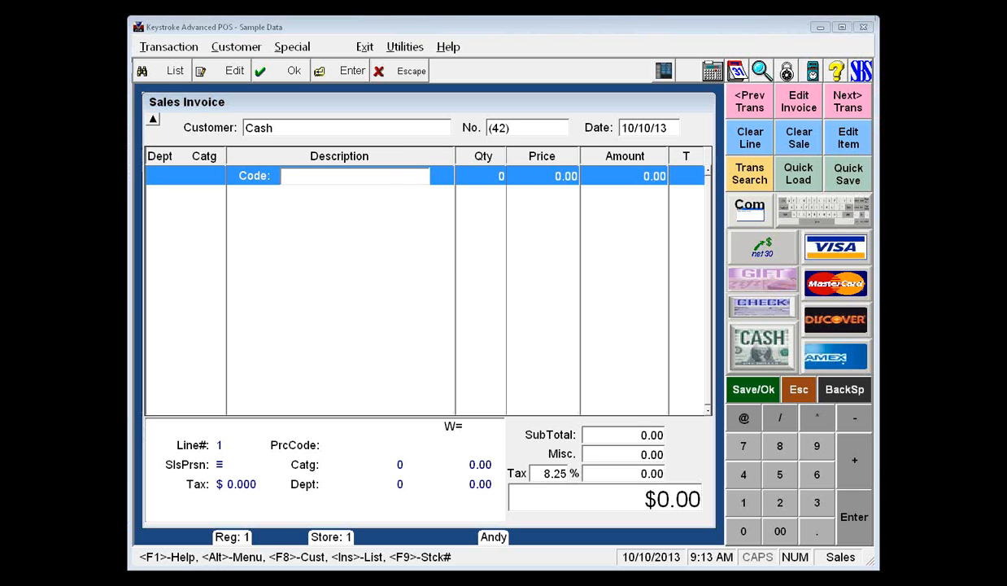
key(alt+Tab)
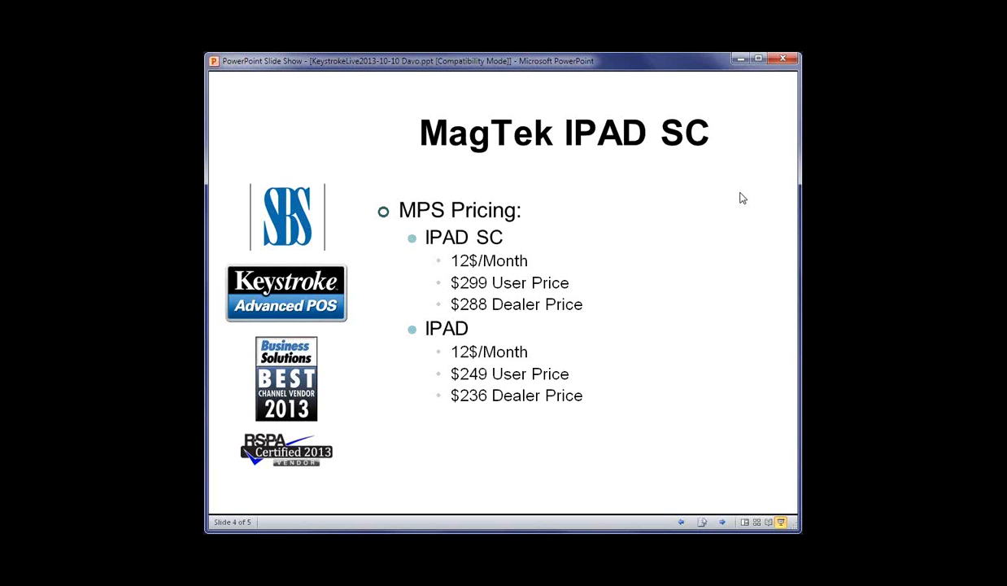